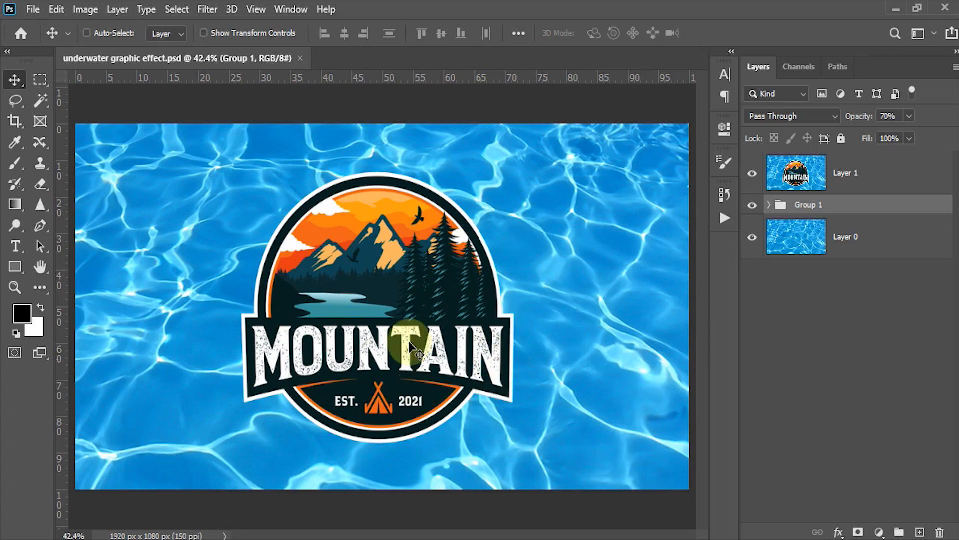
click(754, 174)
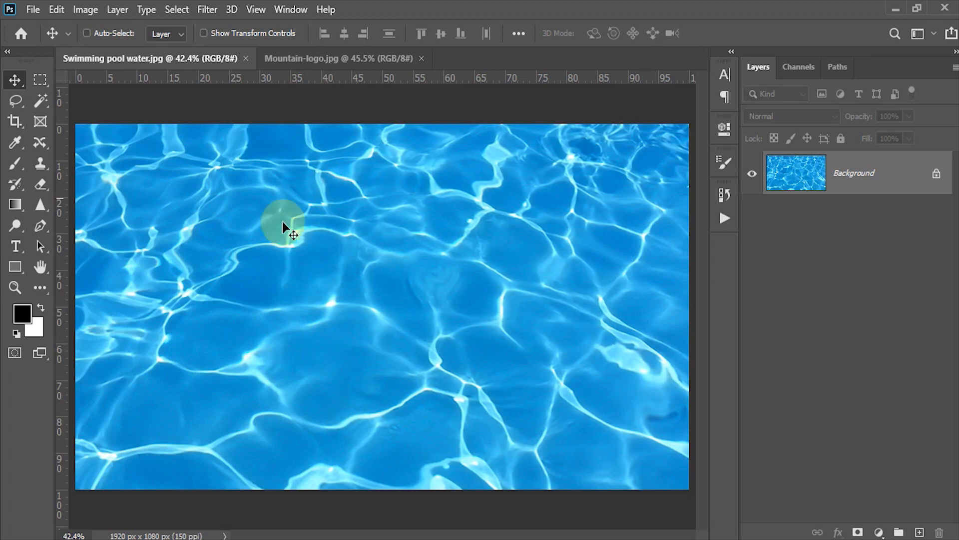
Select the dark background around the Mountain logo with the Magic Wand and hide it with a layer mask
click(302, 57)
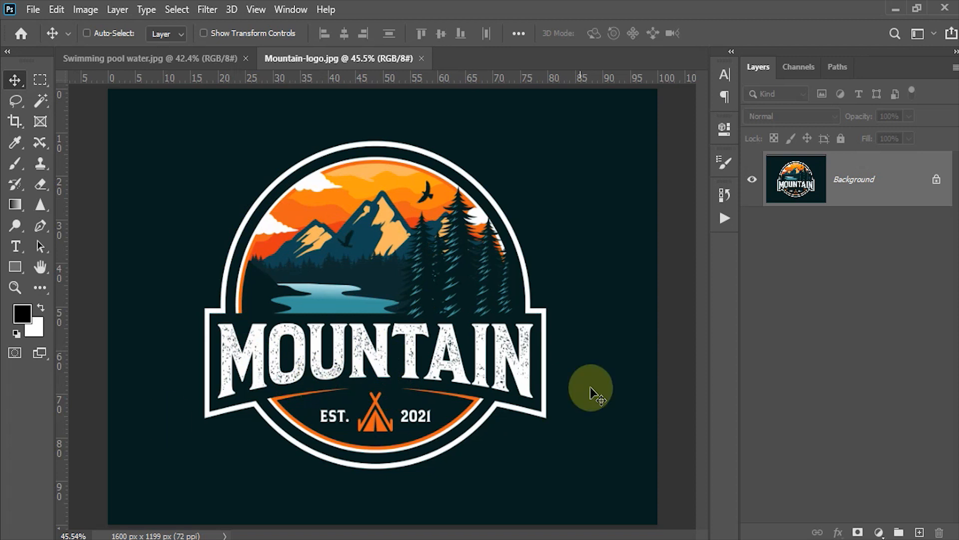
right_click(40, 105)
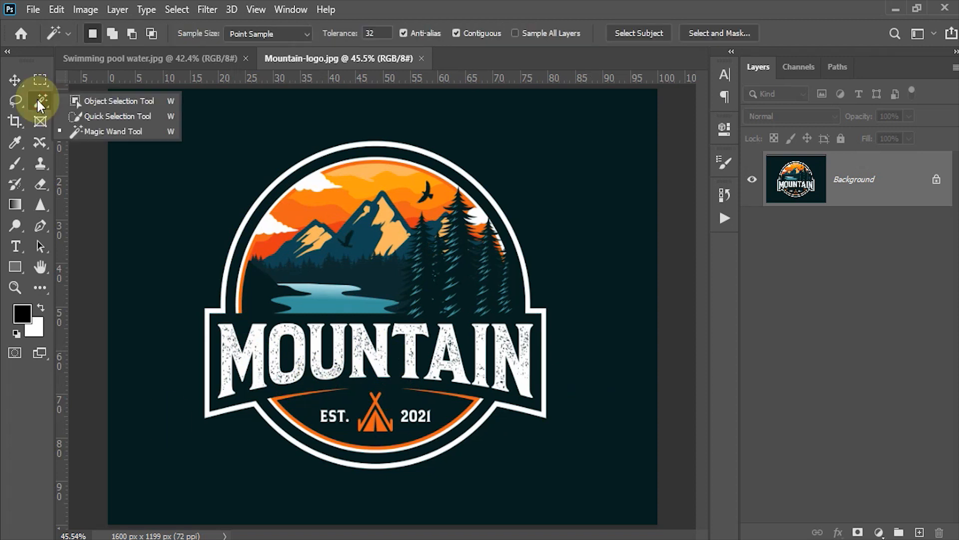
click(112, 132)
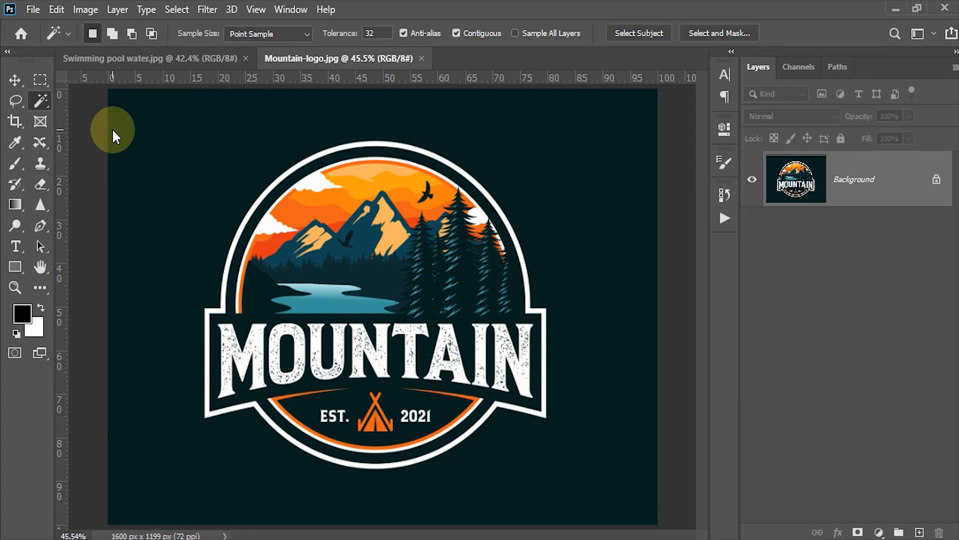
click(190, 154)
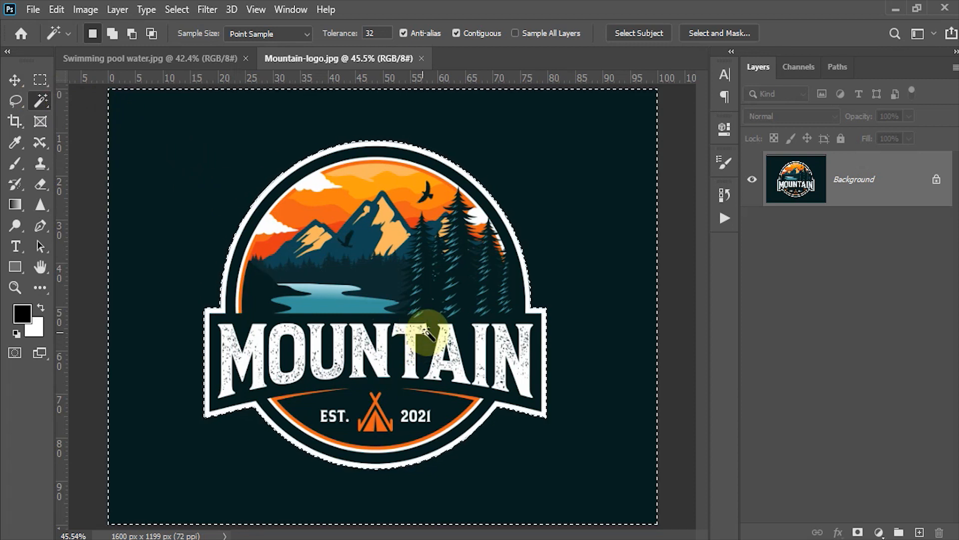
click(856, 533)
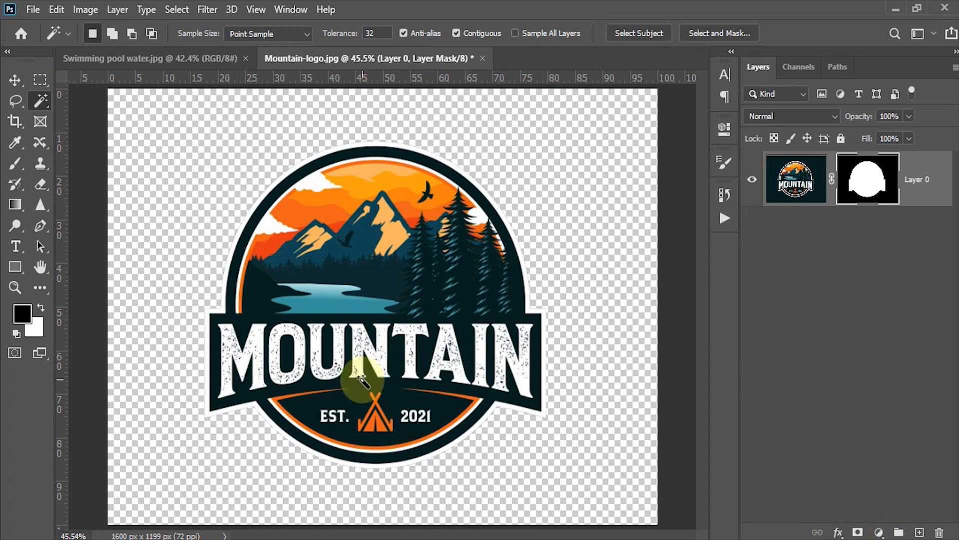
Move the masked logo into the swimming pool water document and scale it down slightly, centred on the water
key(v)
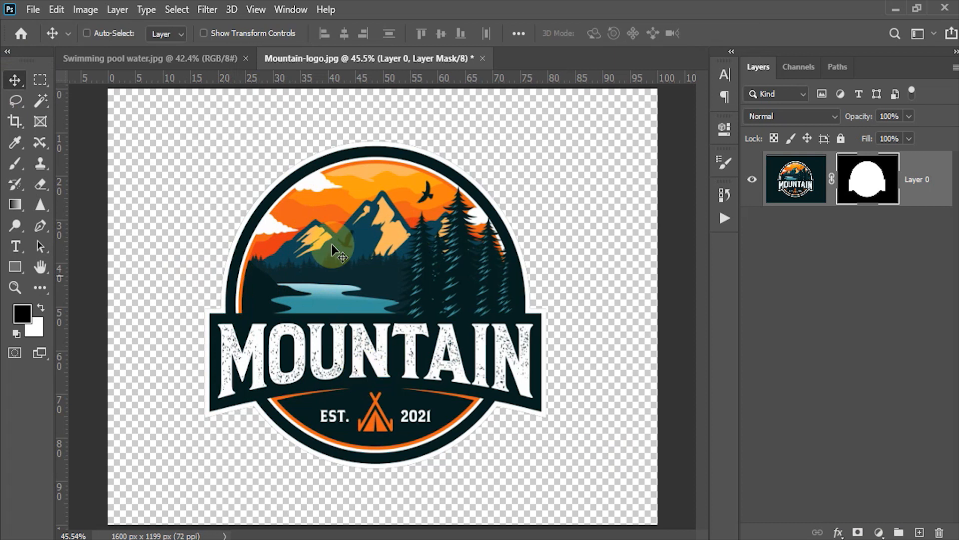
drag(428, 321, 397, 306)
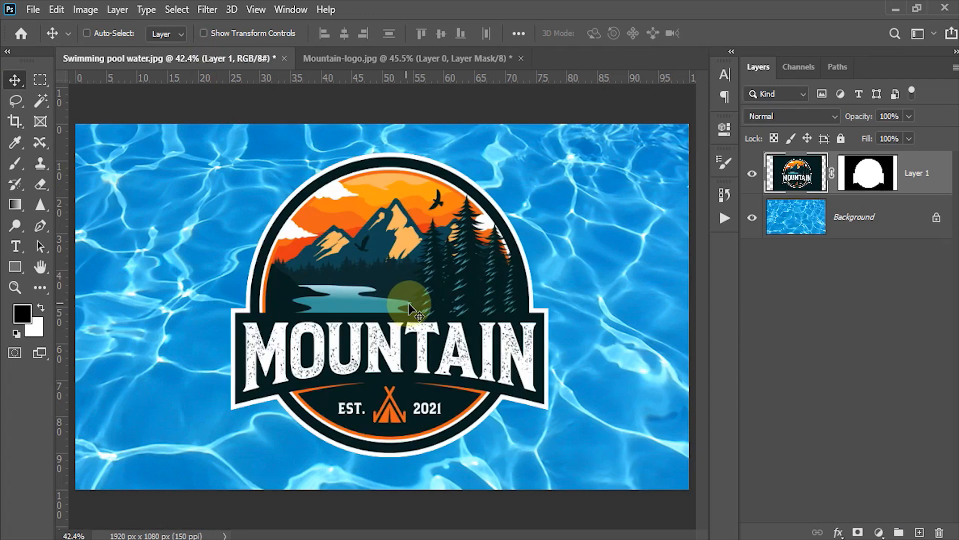
key(ctrl+t)
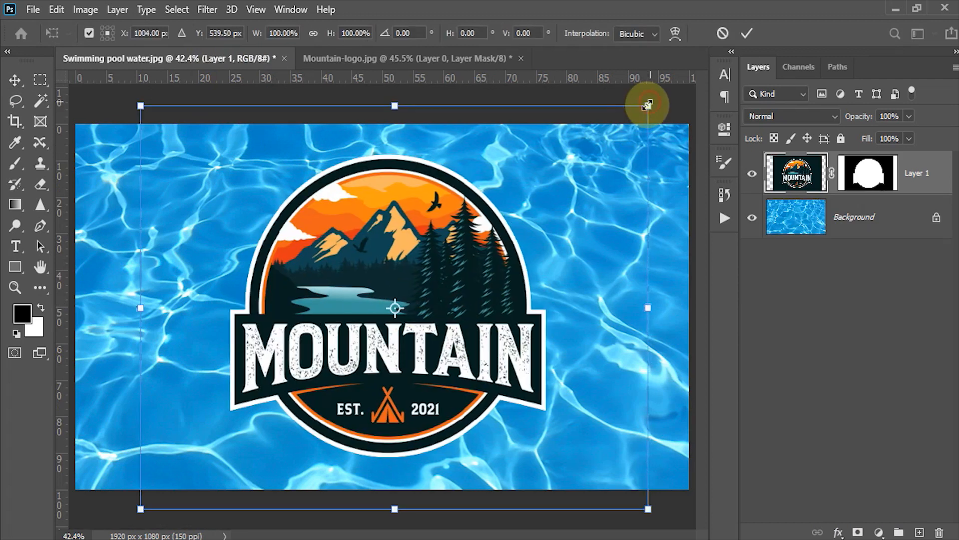
drag(643, 102, 621, 128)
drag(490, 261, 477, 257)
click(747, 33)
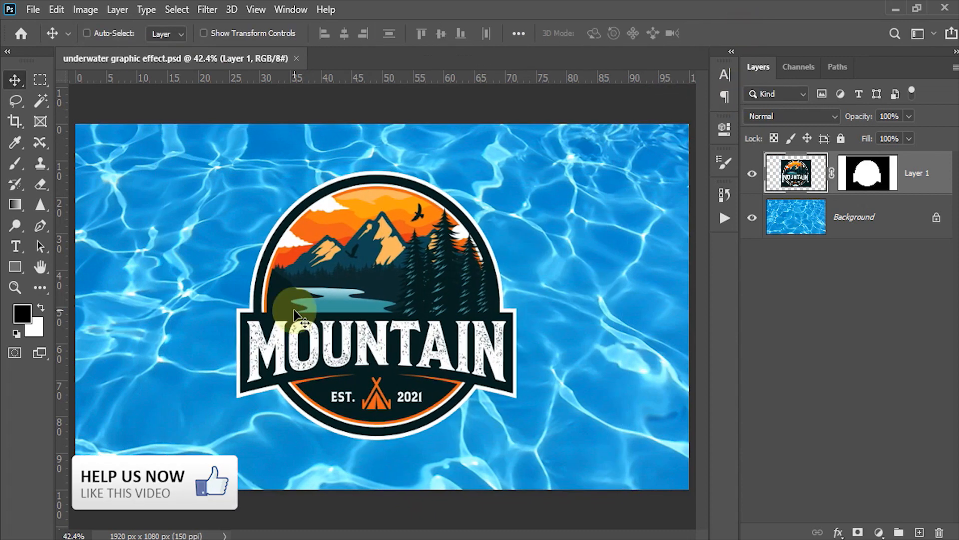
Convert the masked logo layer to a smart object
right_click(925, 177)
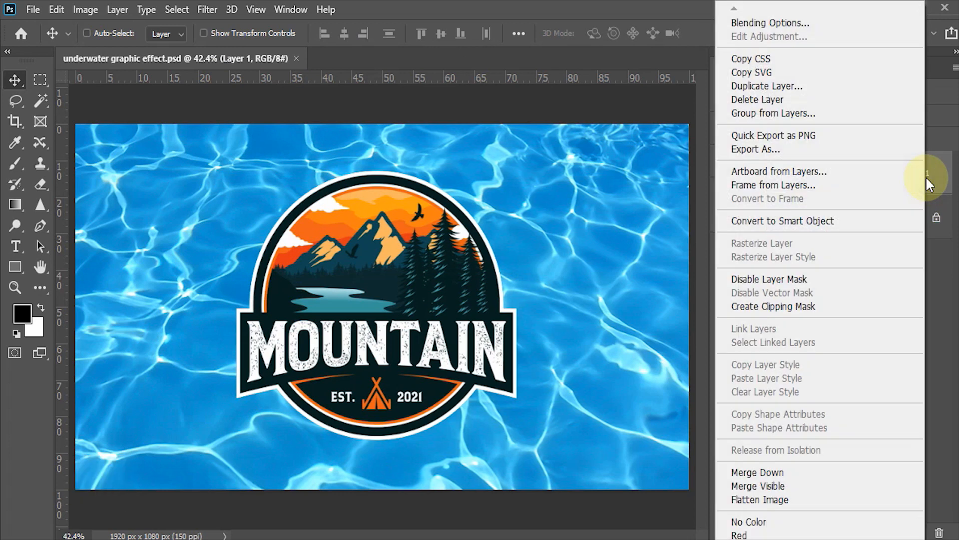
click(803, 222)
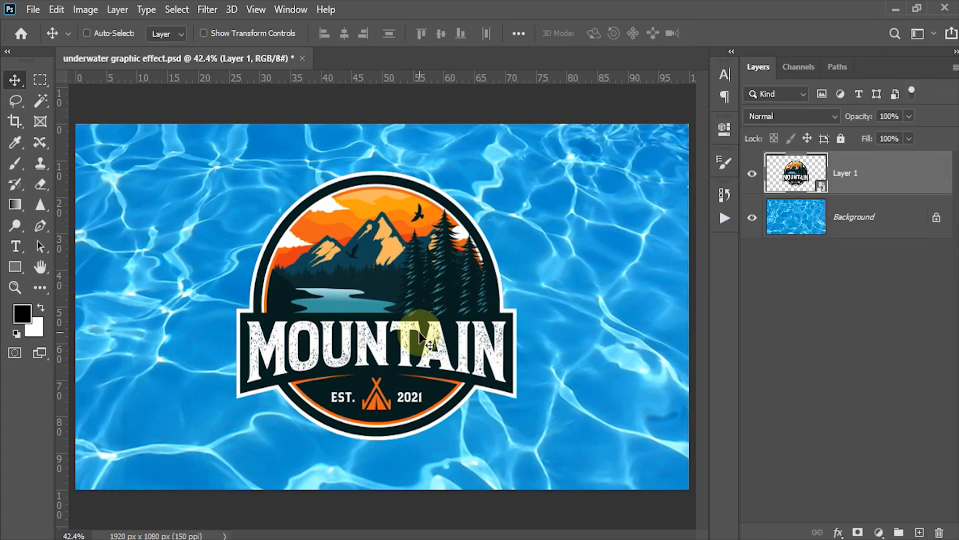
Duplicate the Background water layer and send the copy to a new document named pool
click(858, 226)
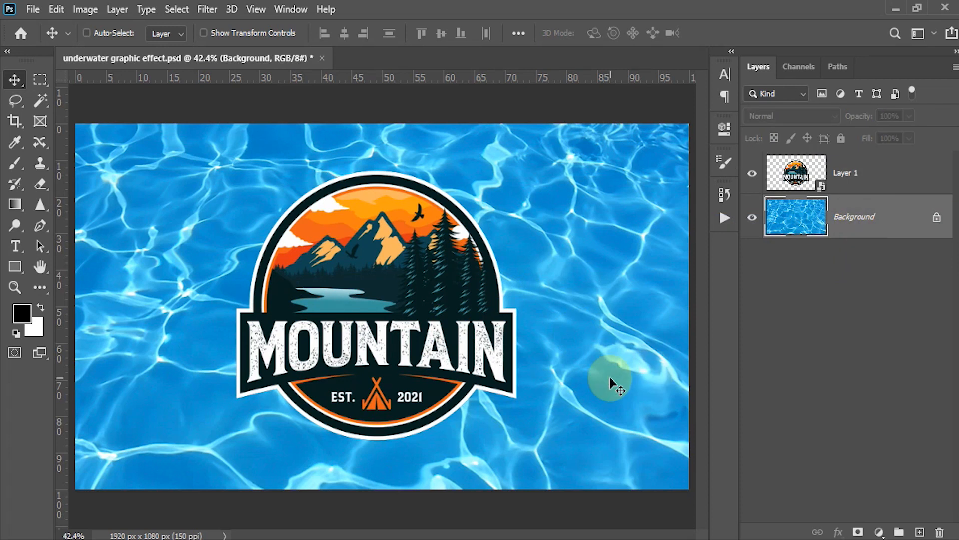
key(ctrl+j)
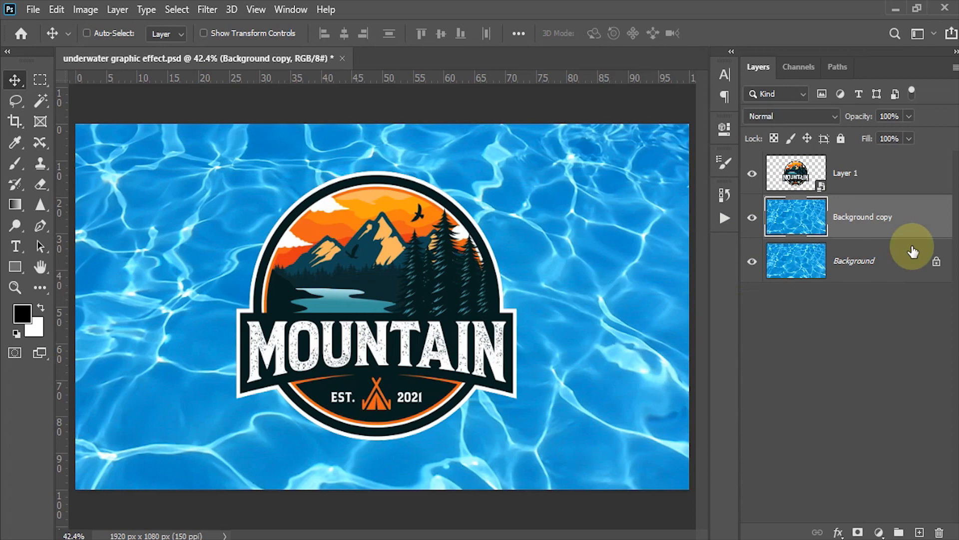
right_click(904, 230)
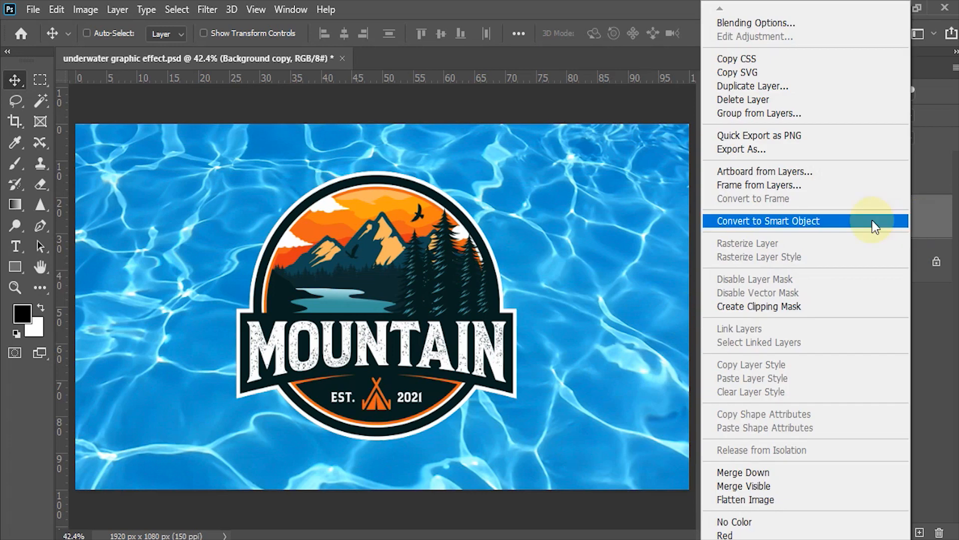
click(778, 86)
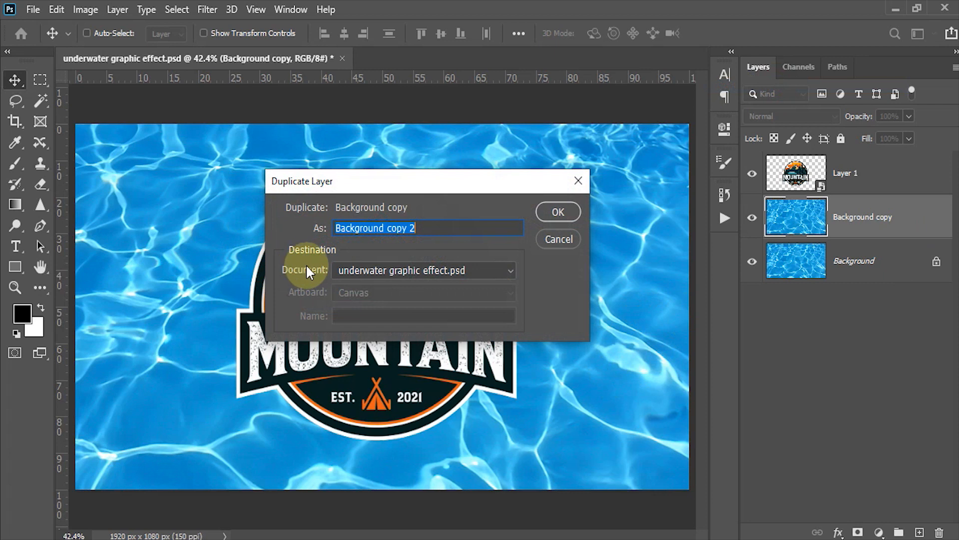
click(507, 271)
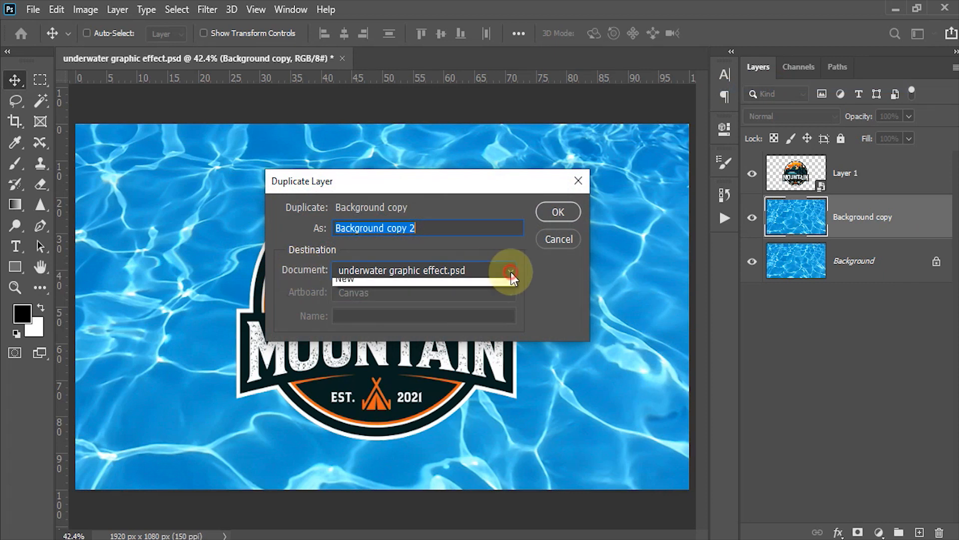
click(364, 300)
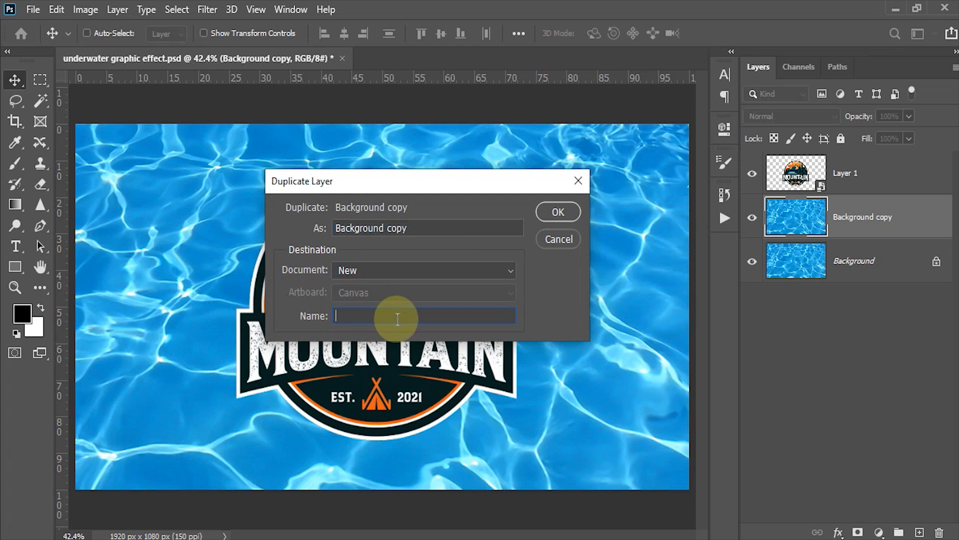
text(pool)
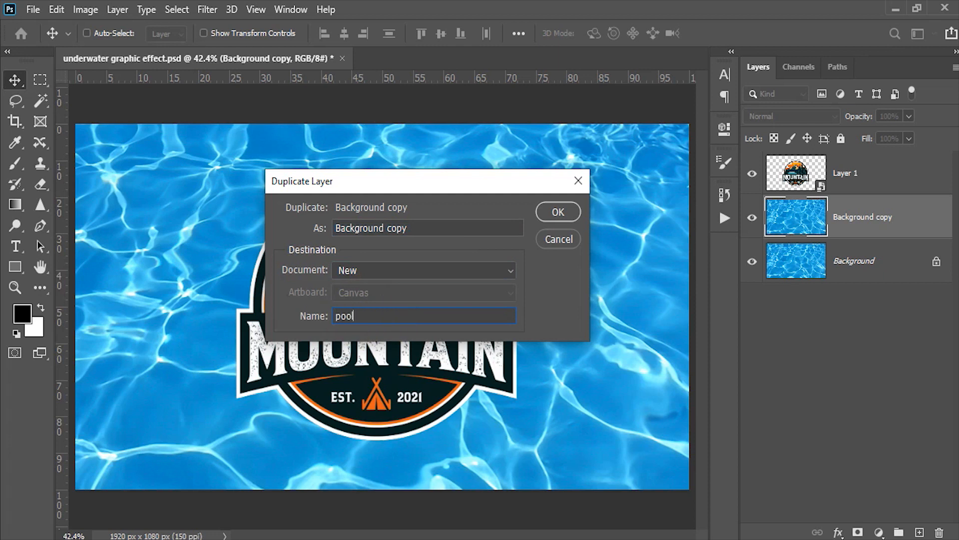
click(557, 211)
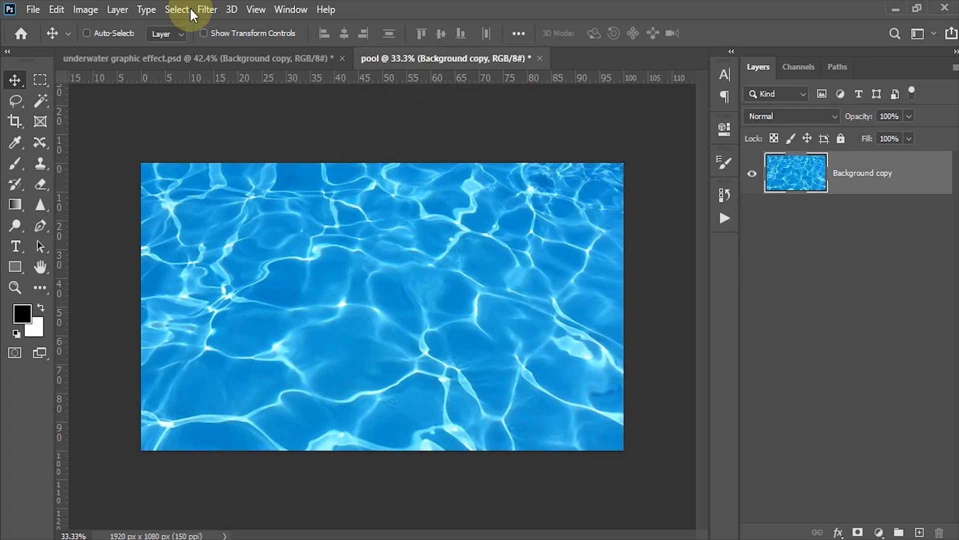
Apply a Gaussian Blur with a 3.0-pixel radius to the water image in the pool document
click(218, 8)
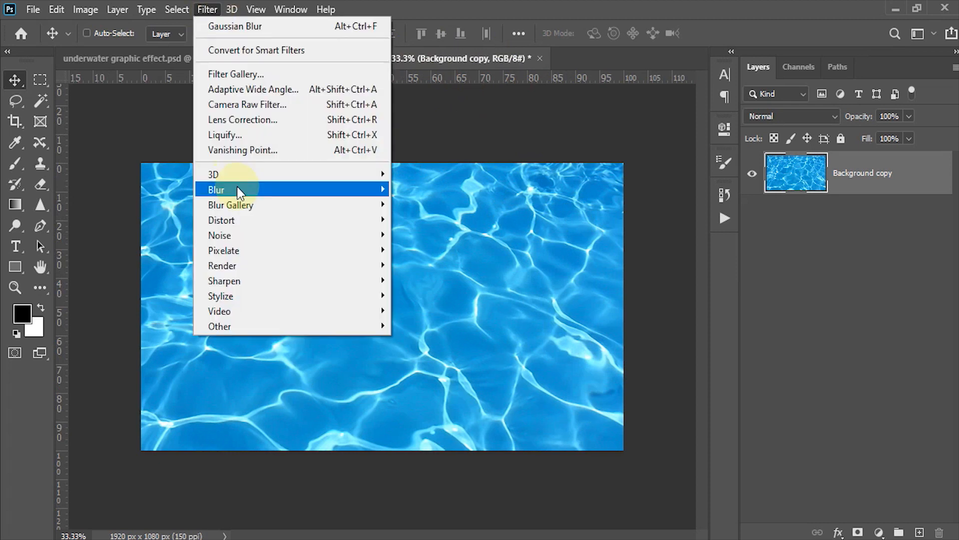
mouse_move(235, 188)
click(452, 252)
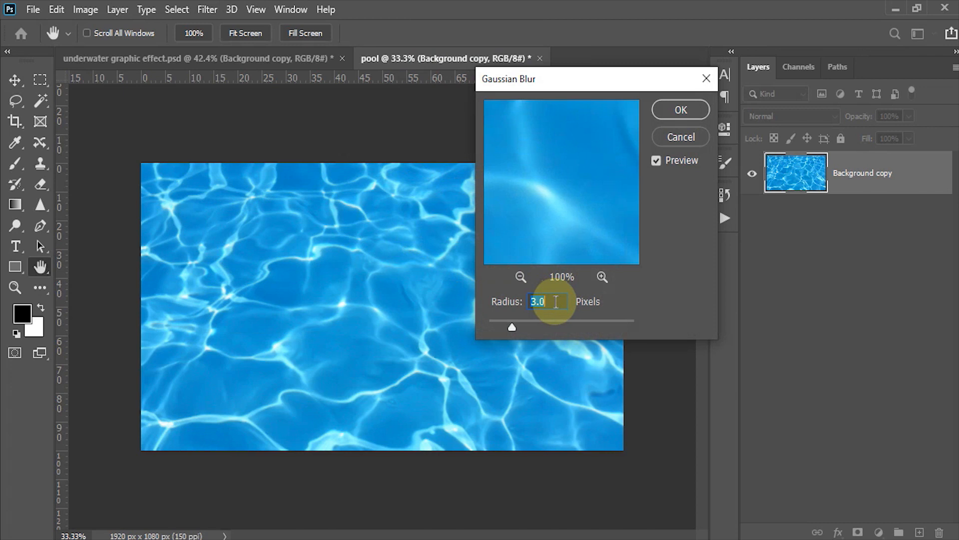
click(670, 110)
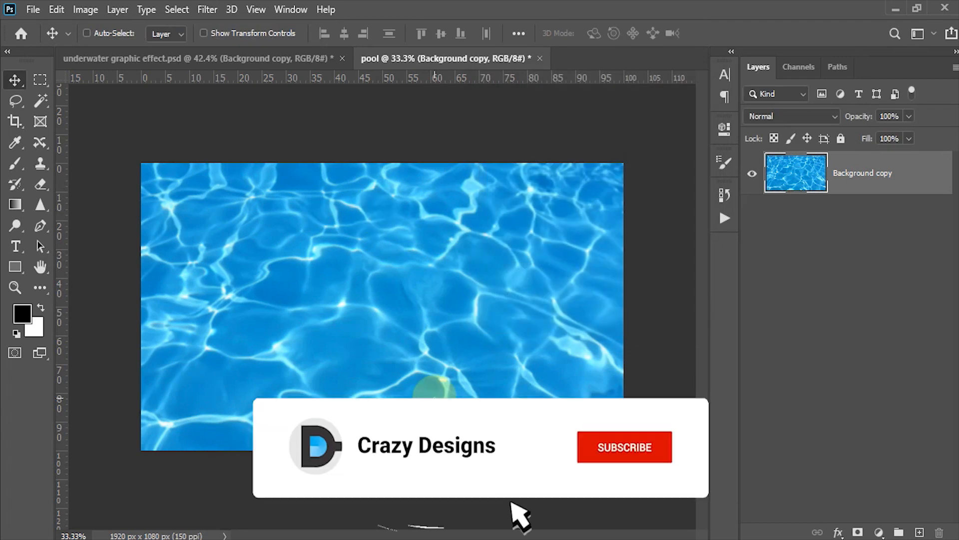
Desaturate the blurred water image by setting its Saturation to -100 with Hue/Saturation
key(ctrl+u)
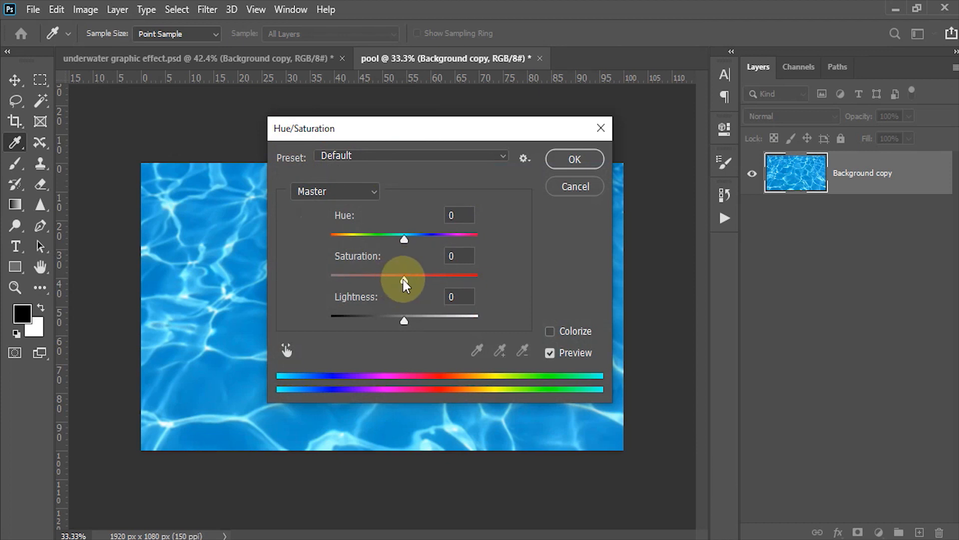
drag(403, 279, 327, 280)
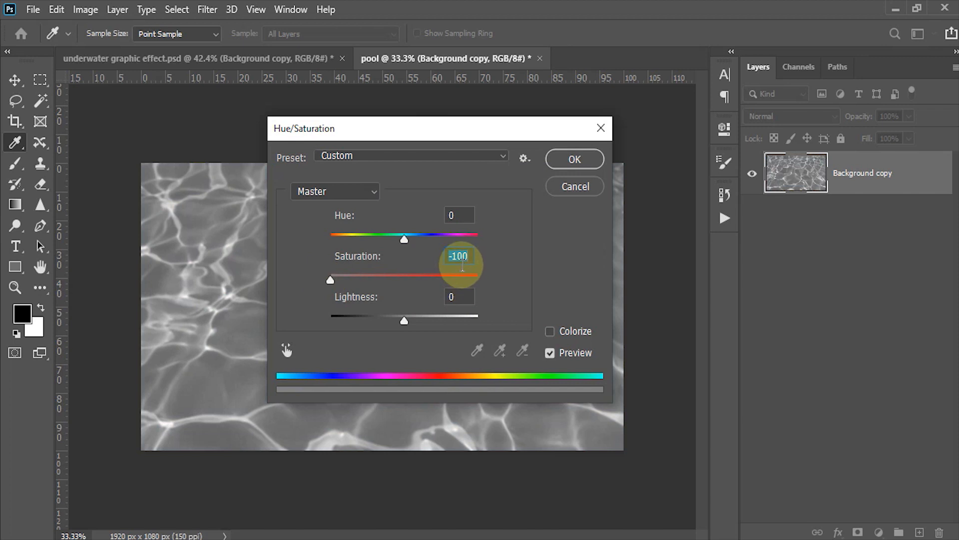
click(575, 159)
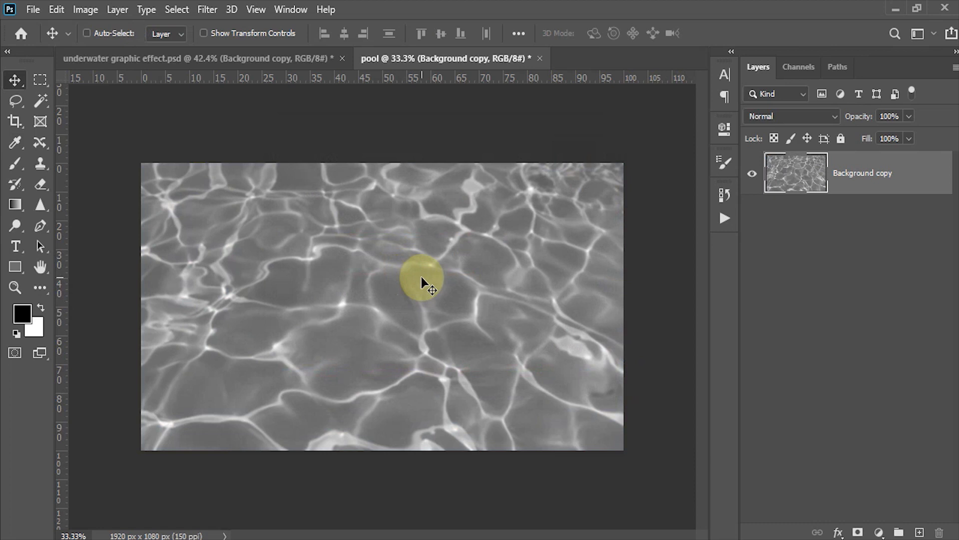
Save the grayscale water image as pool.psd on the Desktop with maximized compatibility and close that document
key(ctrl+shift+s)
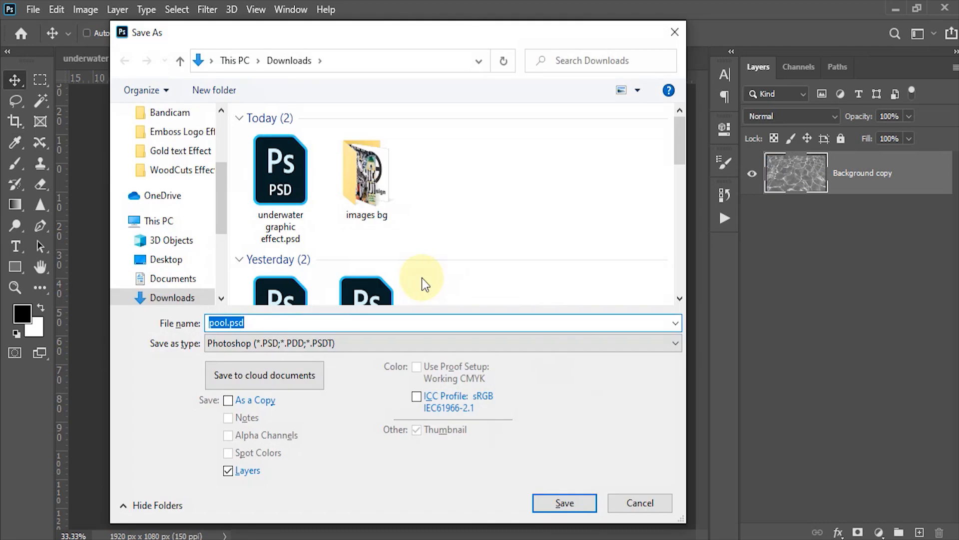
drag(222, 200, 223, 130)
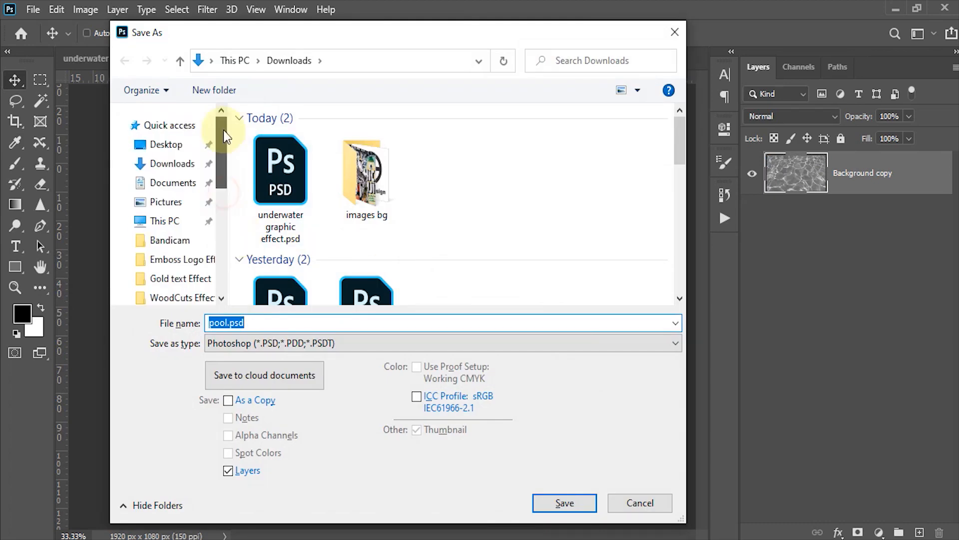
click(168, 148)
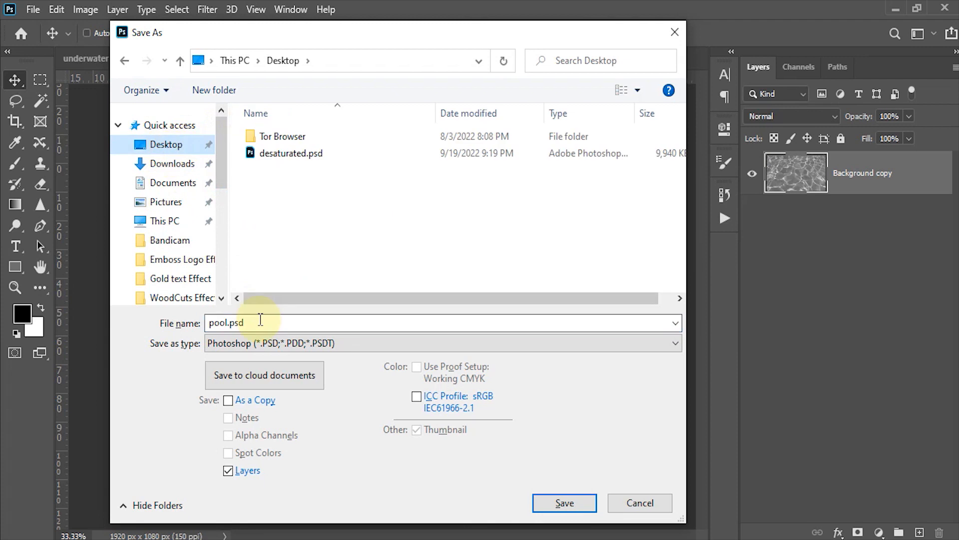
click(260, 320)
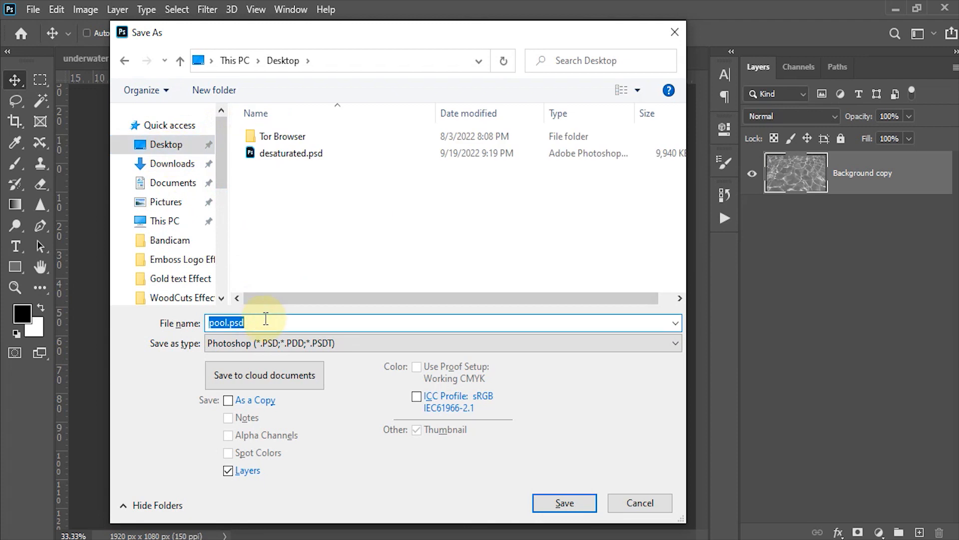
click(565, 503)
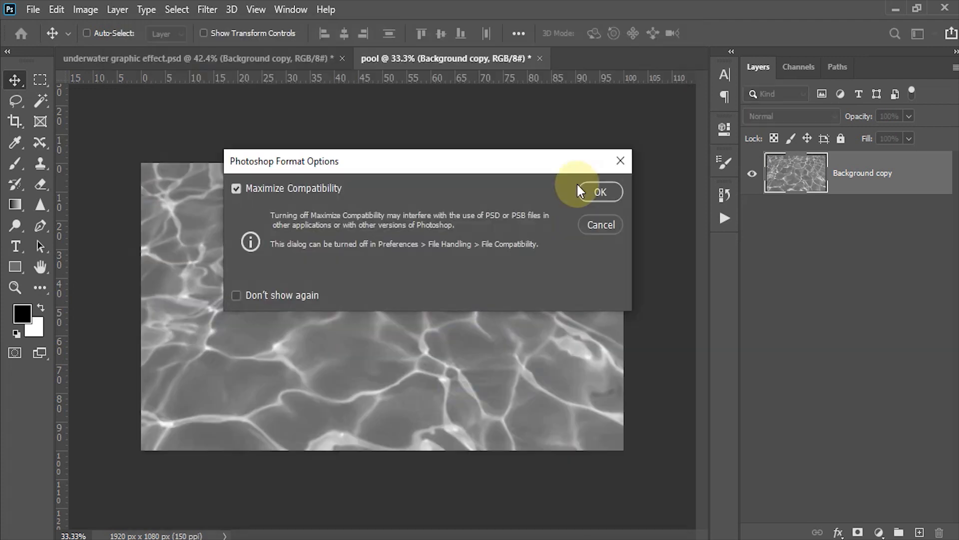
click(592, 189)
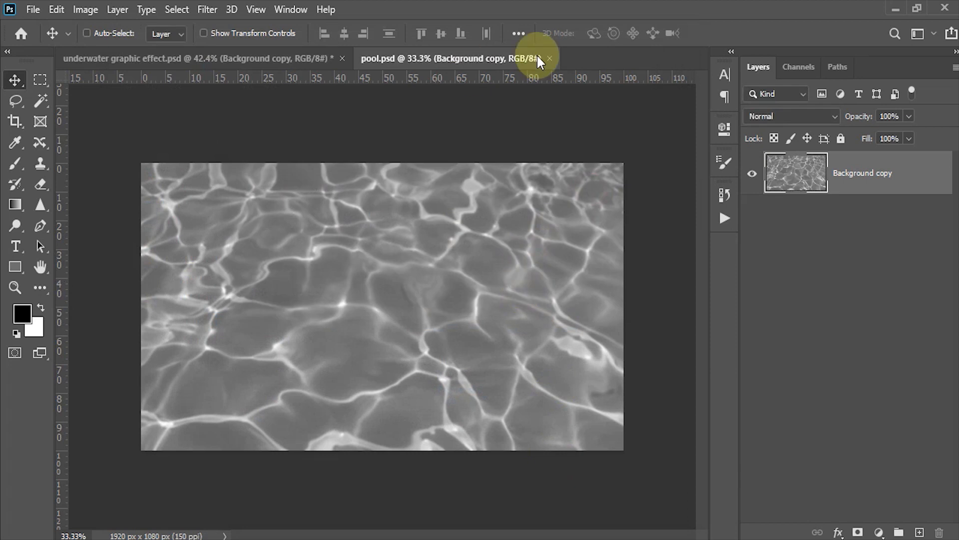
click(550, 59)
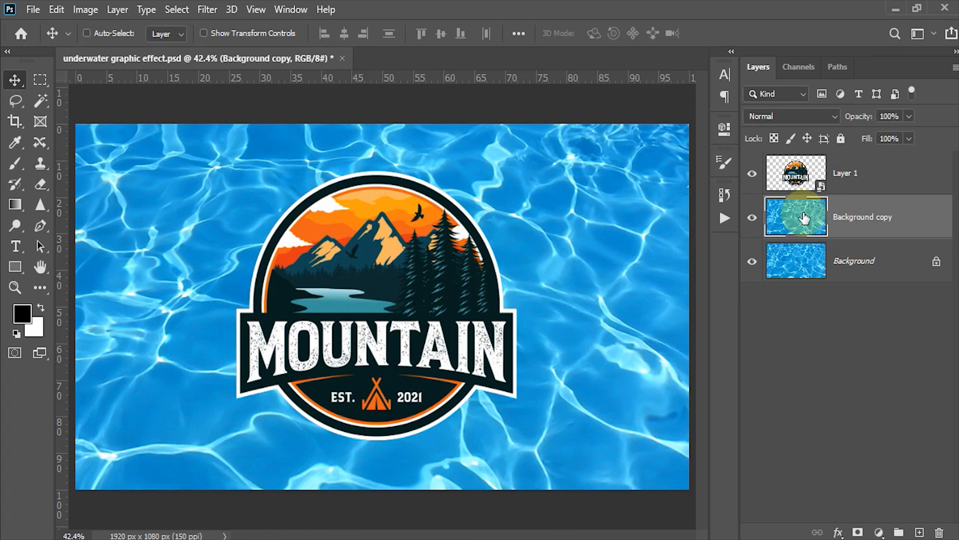
Delete the Background copy layer from the underwater graphic document and select the logo smart object layer
key(Delete)
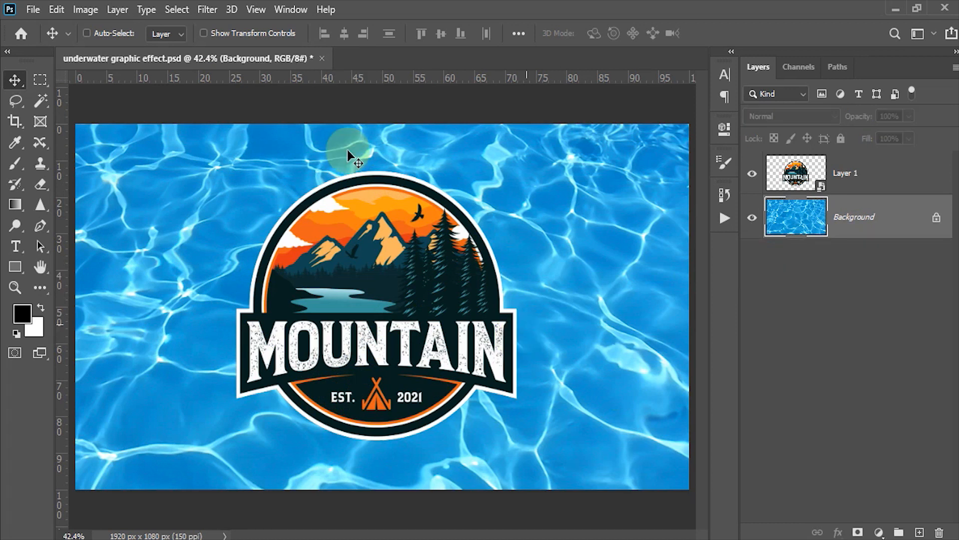
click(793, 165)
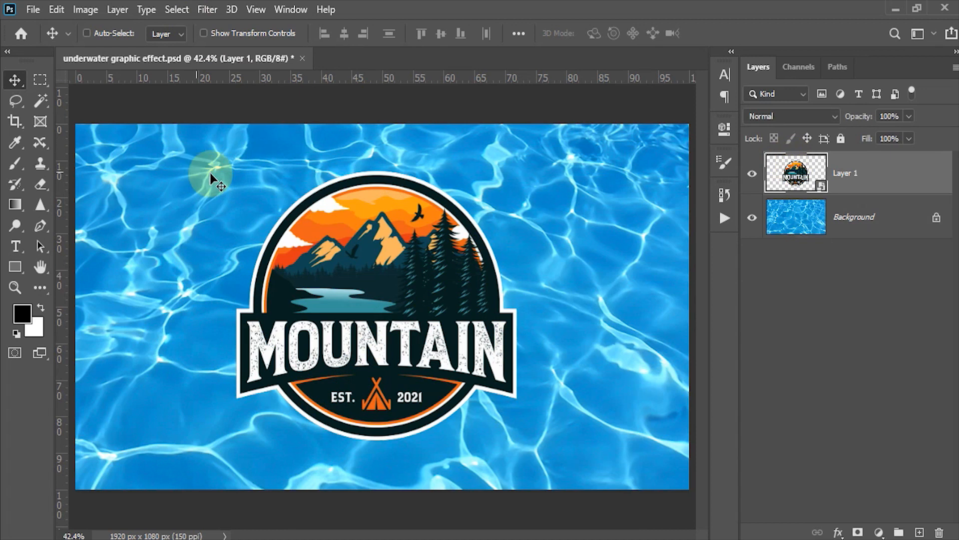
Displace the logo smart object using pool.psd as map, with 20 horizontal and vertical scale, Stretch To Fit, Repeat Edge Pixels and embedded file data
click(207, 10)
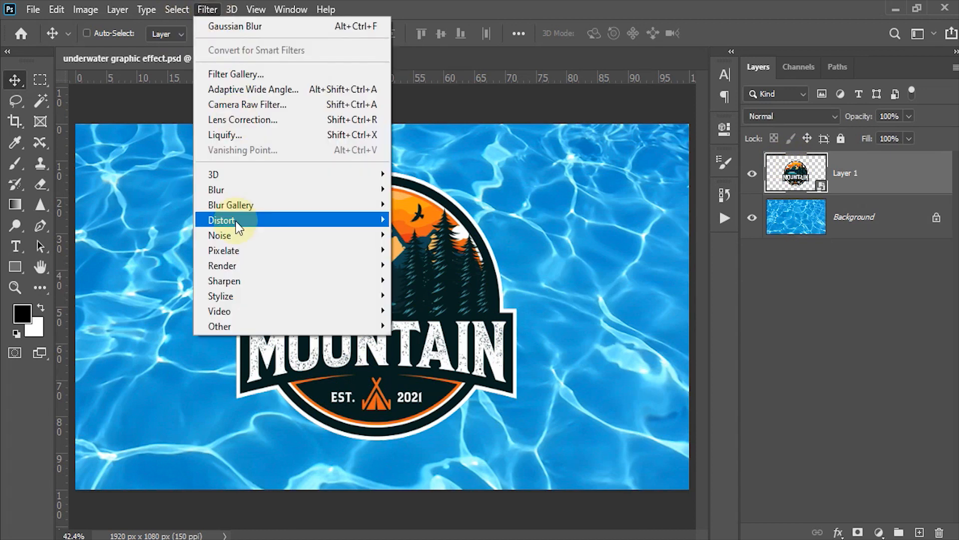
mouse_move(222, 220)
click(441, 221)
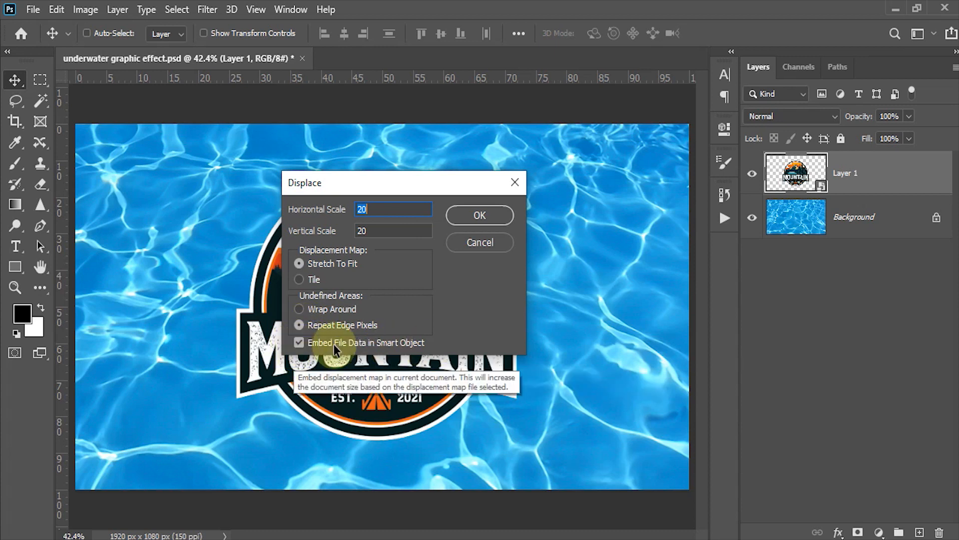
click(479, 214)
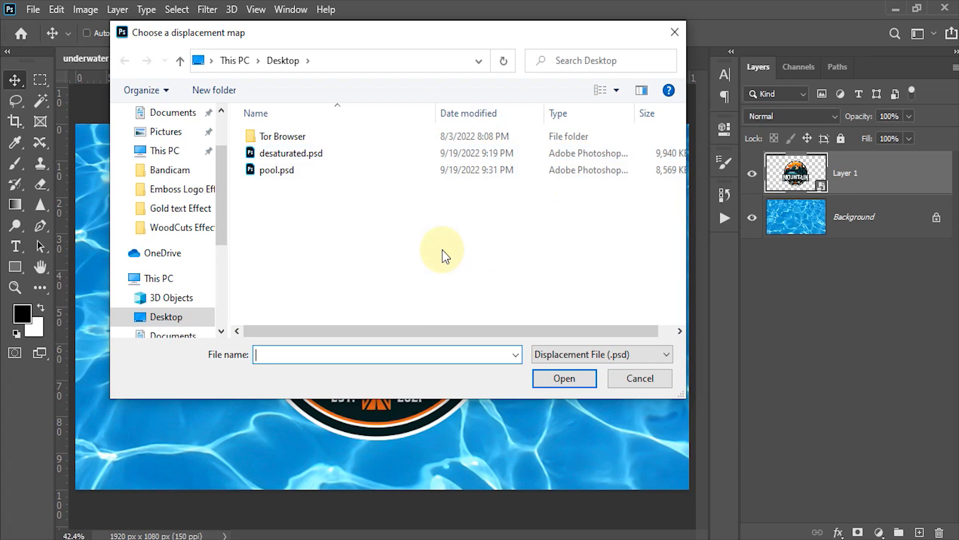
click(275, 172)
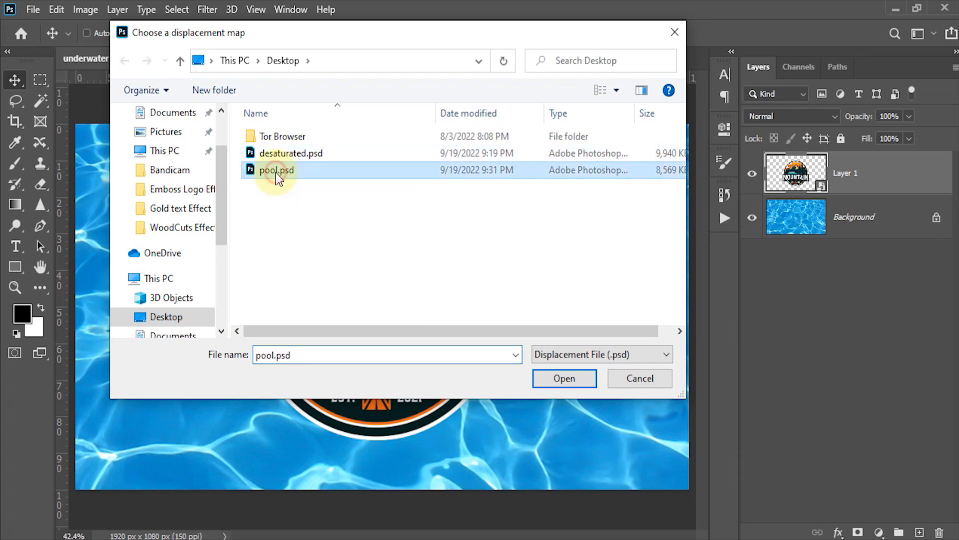
click(567, 379)
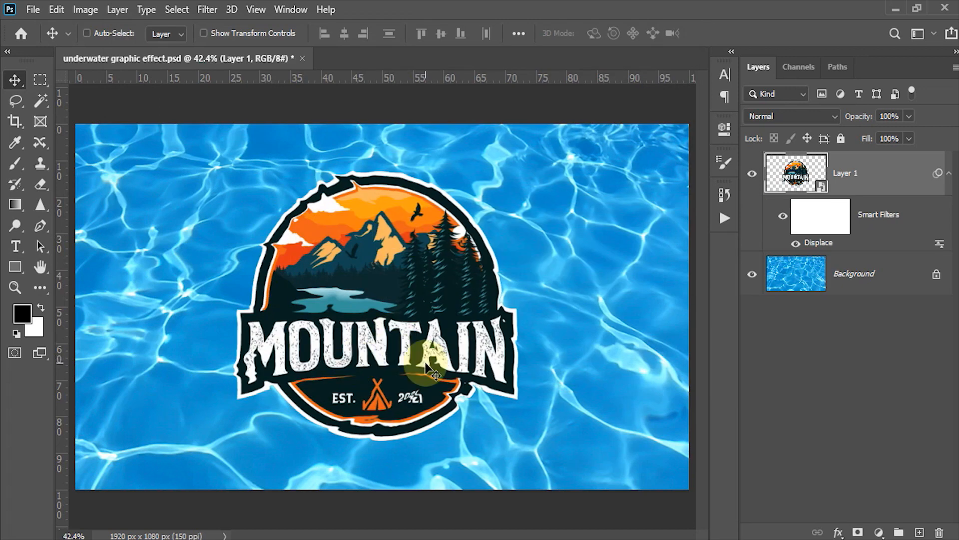
Set the displaced logo layer's blending mode to Lighten and duplicate the layer
click(836, 120)
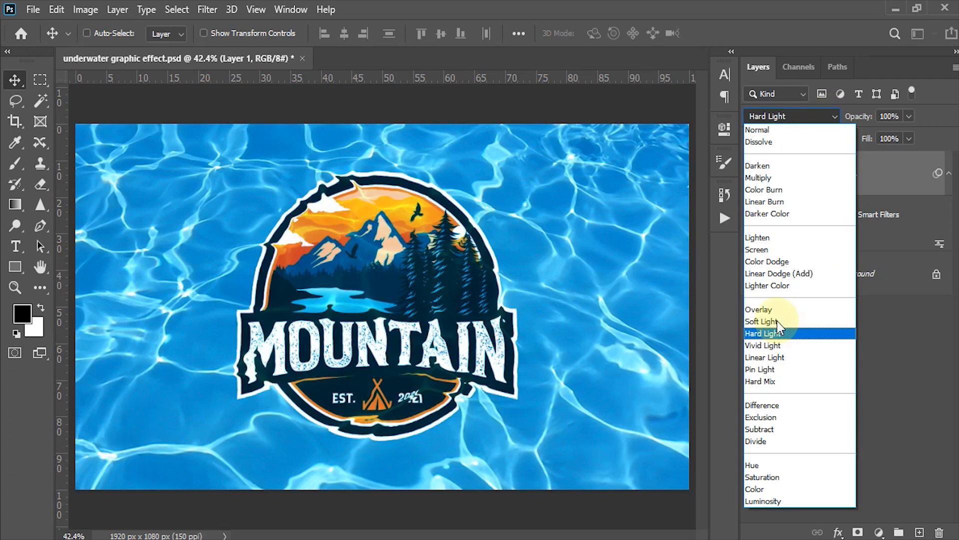
click(757, 239)
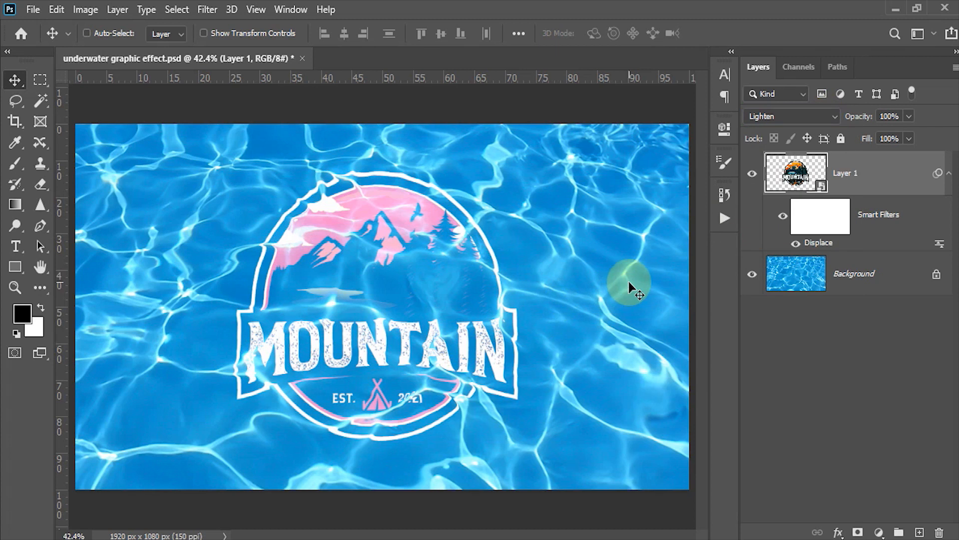
key(ctrl)
key(ctrl+j)
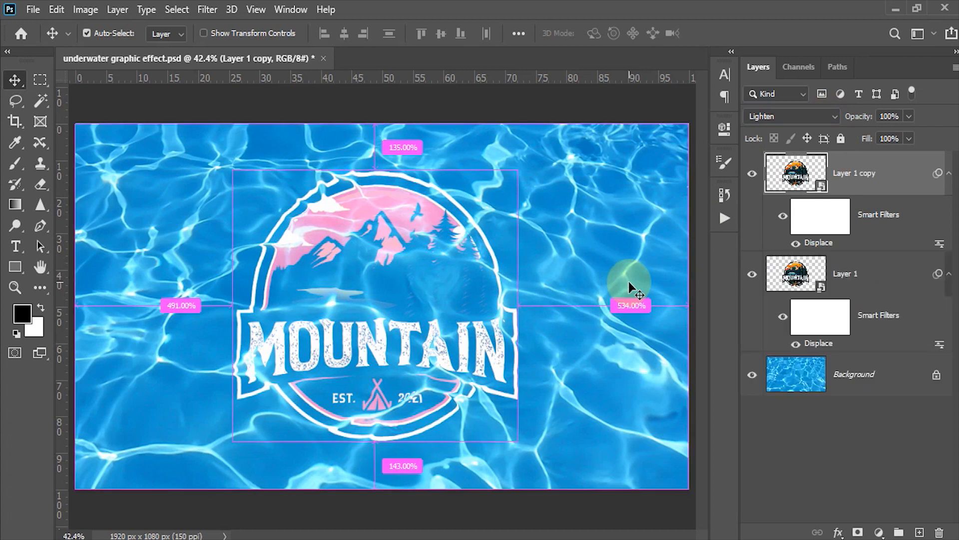
Set the duplicate logo layer's blending mode to Overlay and group it with the original logo layer
click(833, 116)
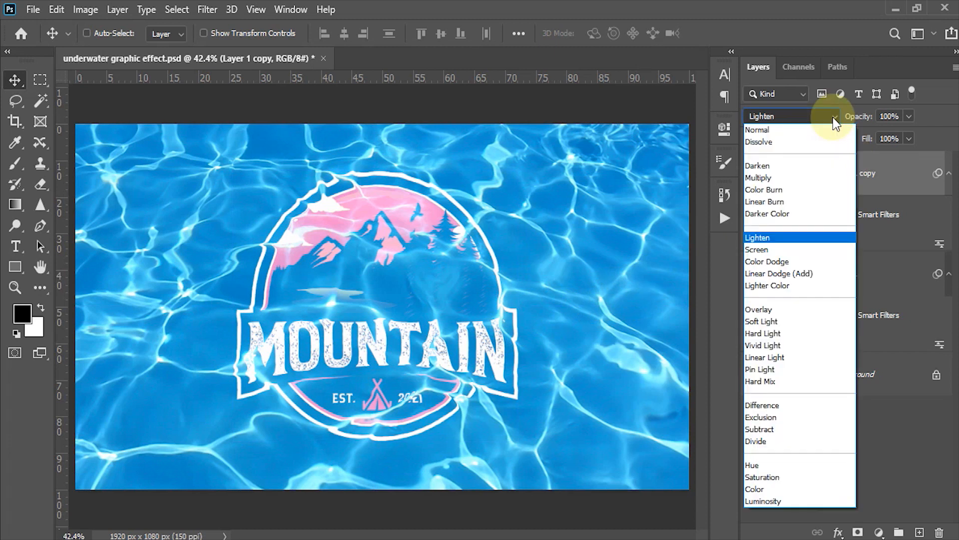
click(772, 310)
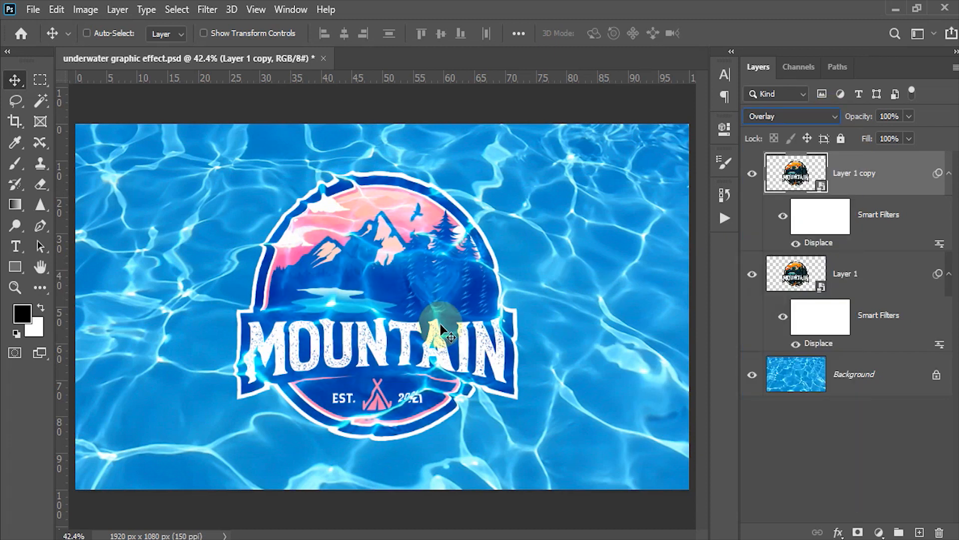
ctrl+click(792, 281)
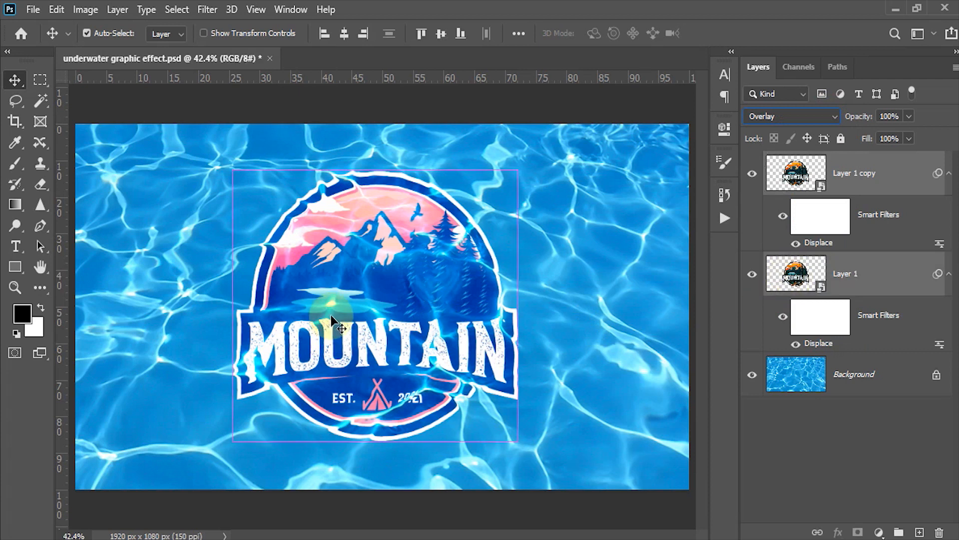
key(ctrl+g)
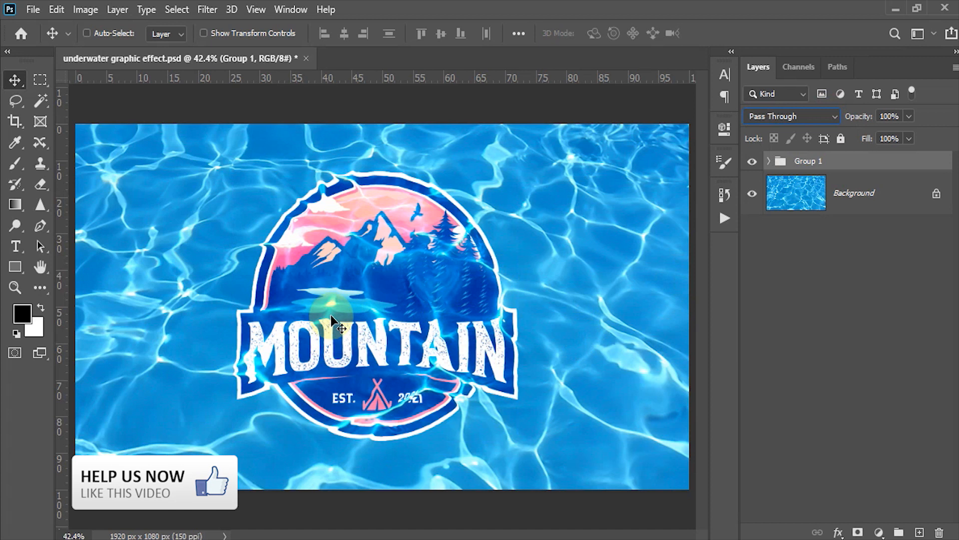
Widen the lower edge of the logo group with a perspective transform to about 121% width and save the document
key(ctrl+t)
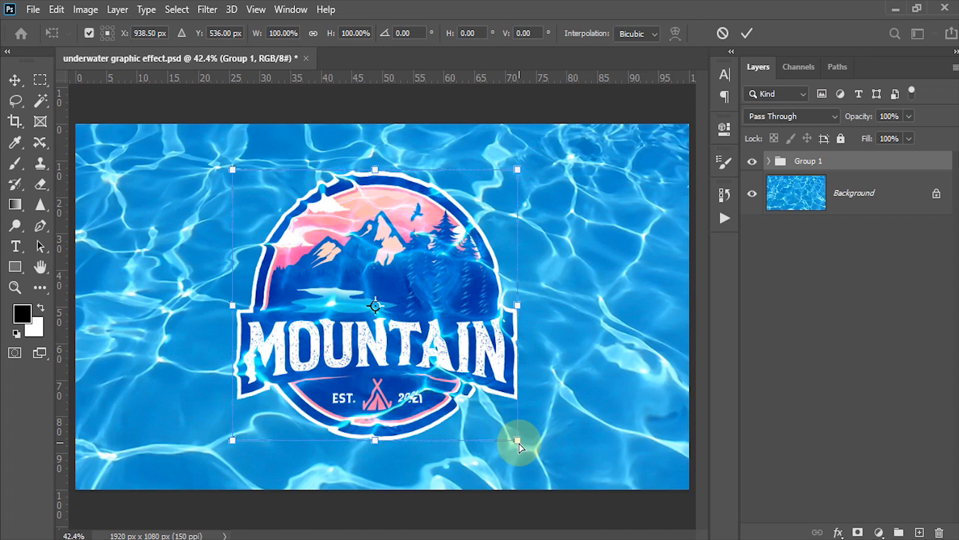
drag(523, 440, 550, 442)
click(747, 33)
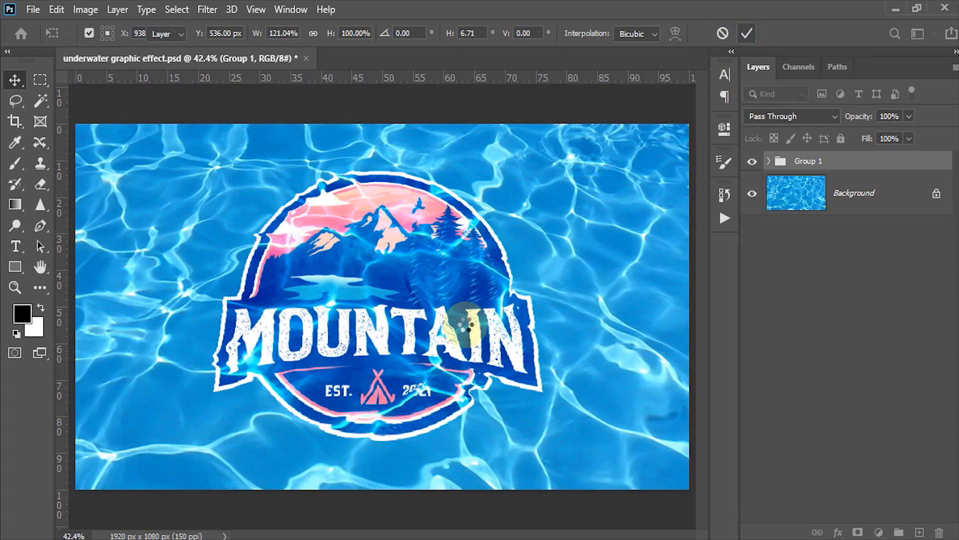
key(ctrl+s)
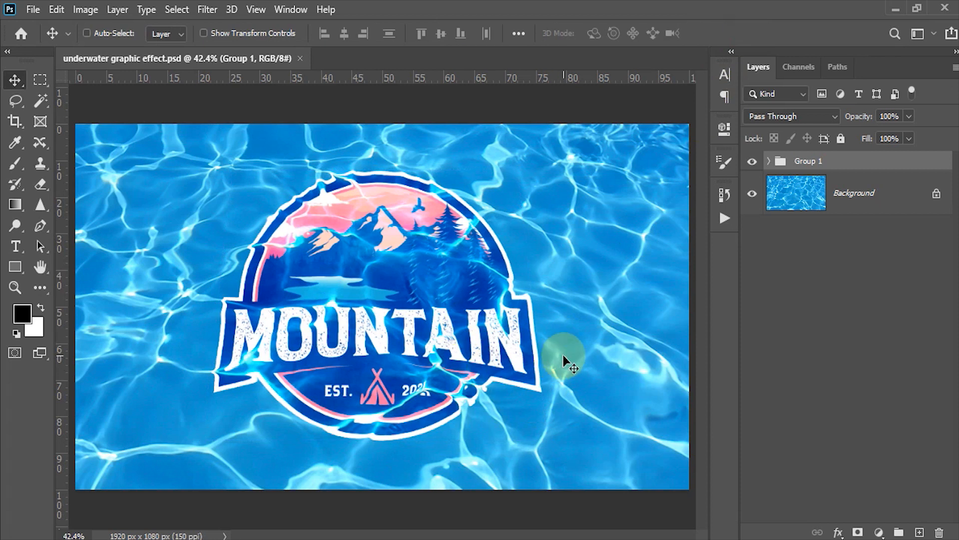
Set the logo group's opacity to 70% and save the document
key(7)
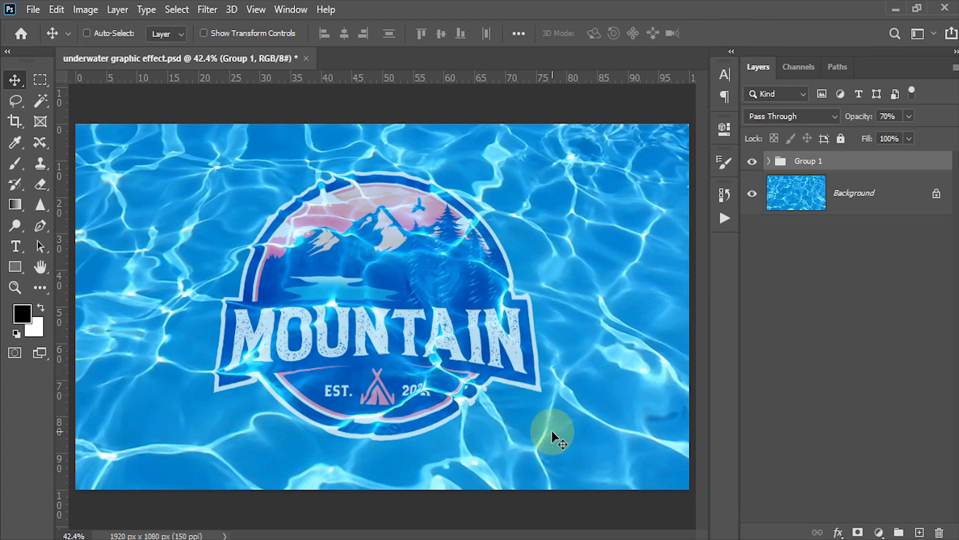
key(ctrl+s)
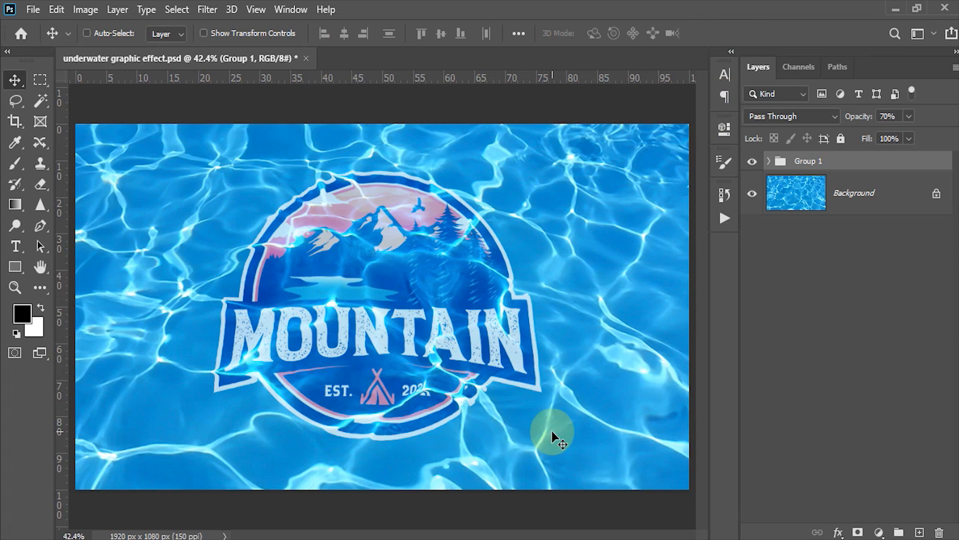